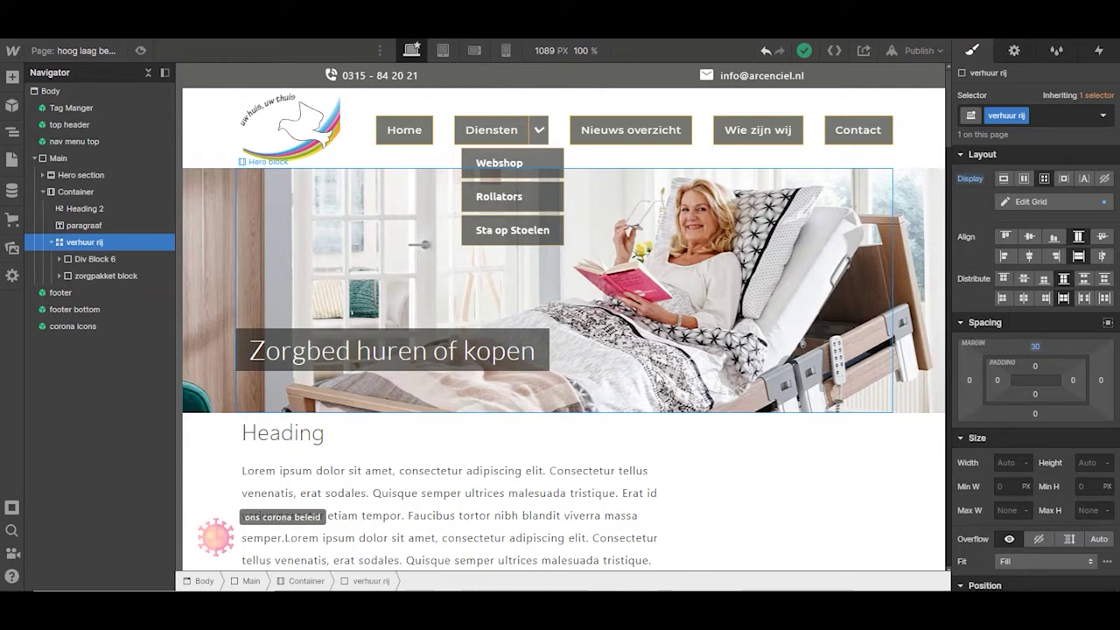
- Scroll down to the verhuur rij row with the Hoog laag bed and Extra zorgpakketten tiles
{"action": "scroll", "coordinate": [773, 382], "scroll_direction": "down", "scroll_amount": 5}
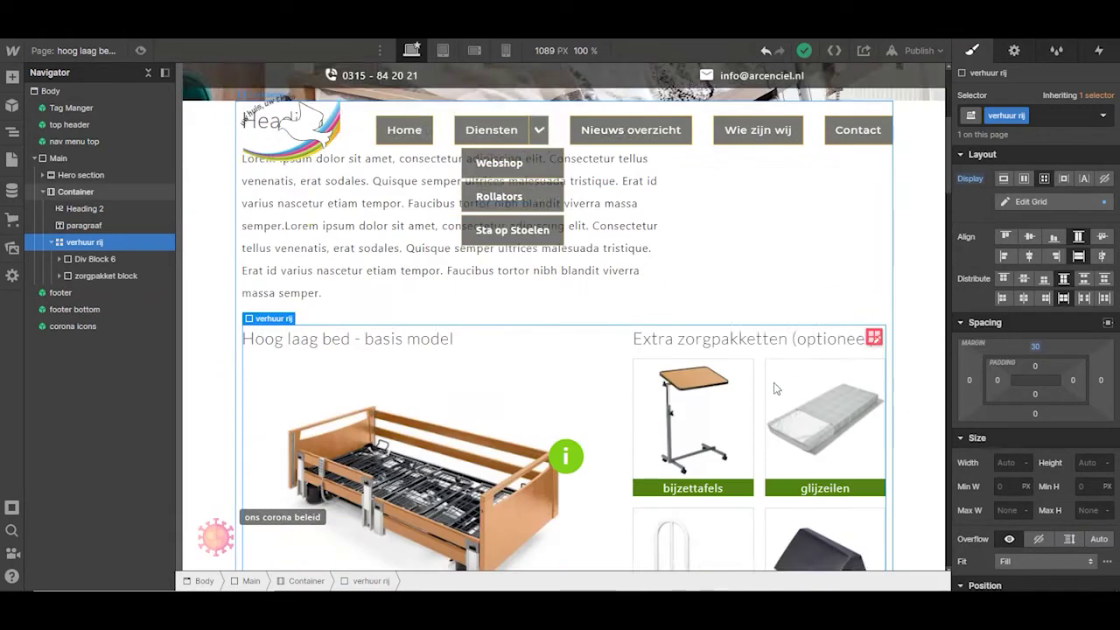
{"action": "scroll", "coordinate": [784, 383], "scroll_direction": "down", "scroll_amount": 2}
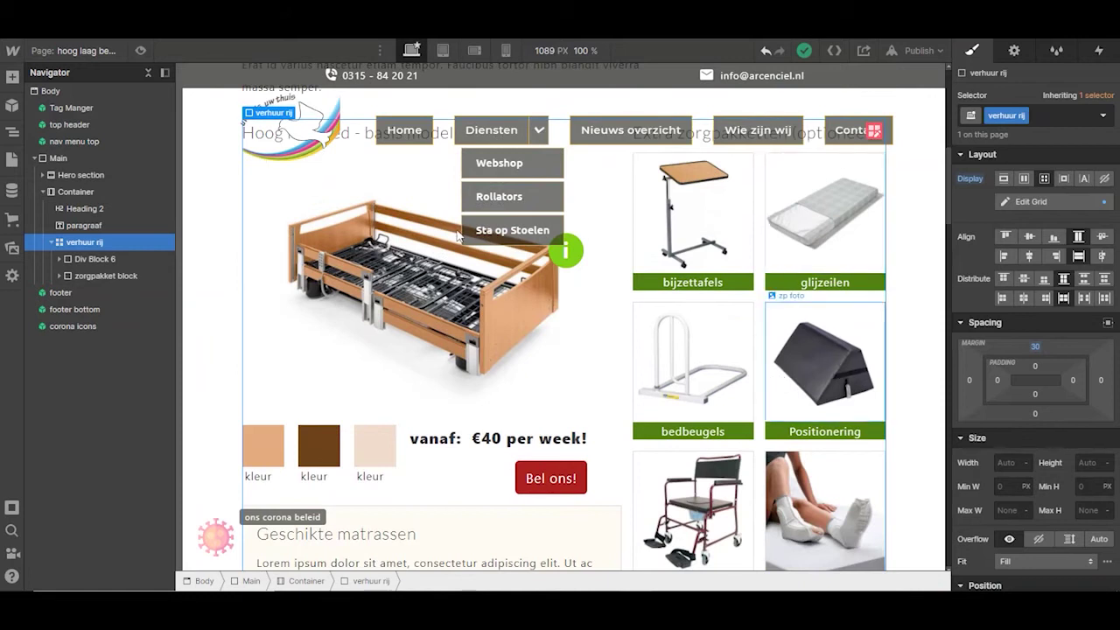
- Preview the page and scroll up and down to check whether the Extra zorgpakketten block stays sticky
{"action": "left_click", "coordinate": [141, 51]}
{"action": "scroll", "coordinate": [156, 302], "scroll_direction": "down", "scroll_amount": 3}
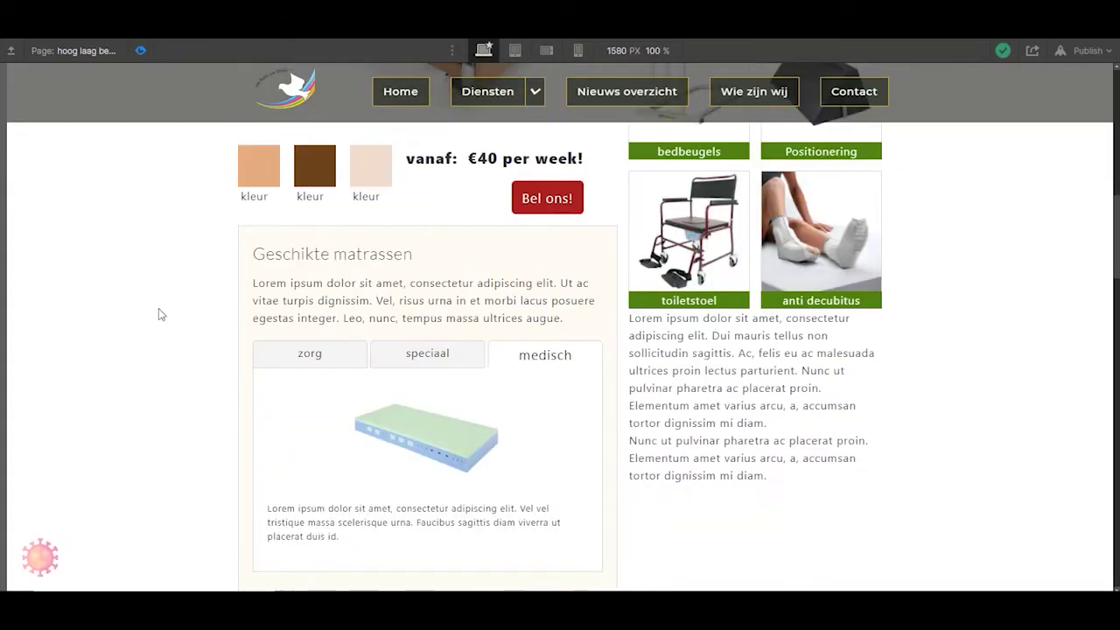
{"action": "scroll", "coordinate": [162, 317], "scroll_direction": "up", "scroll_amount": 6}
{"action": "scroll", "coordinate": [172, 330], "scroll_direction": "down", "scroll_amount": 2}
{"action": "scroll", "coordinate": [171, 325], "scroll_direction": "up", "scroll_amount": 3}
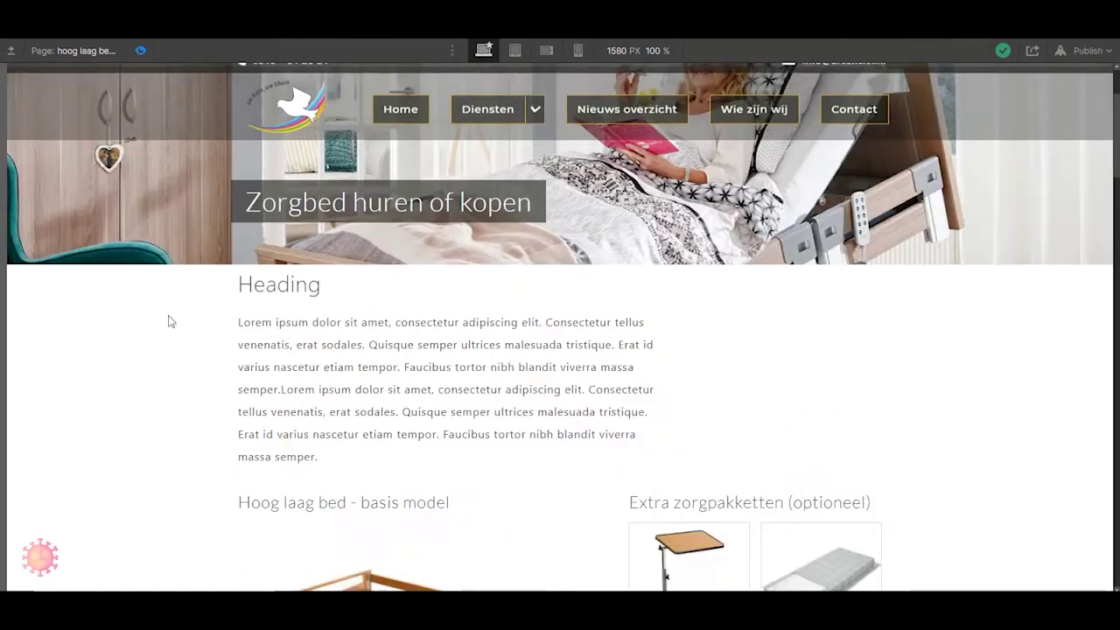
{"action": "scroll", "coordinate": [171, 321], "scroll_direction": "down", "scroll_amount": 5}
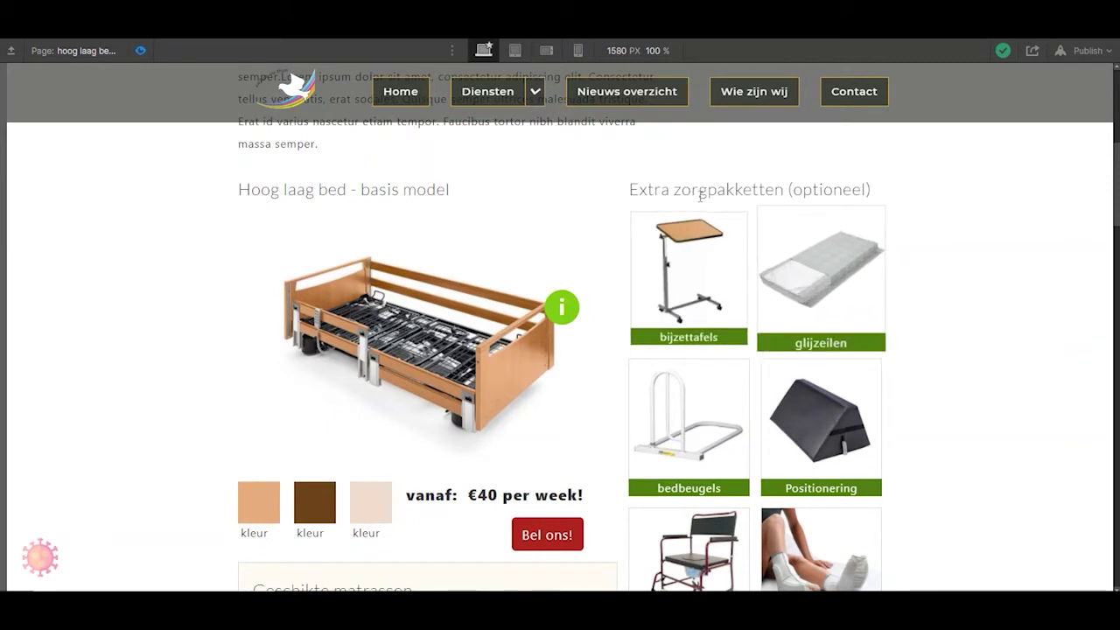
{"action": "scroll", "coordinate": [954, 297], "scroll_direction": "down", "scroll_amount": 1}
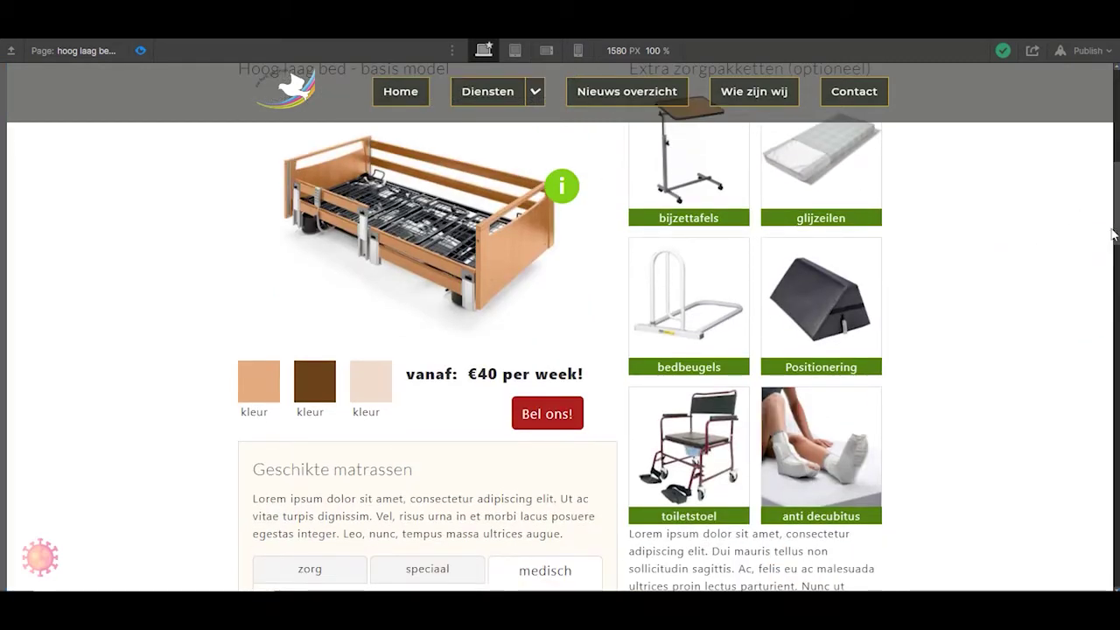
{"action": "scroll", "coordinate": [1113, 223], "scroll_direction": "up", "scroll_amount": 1}
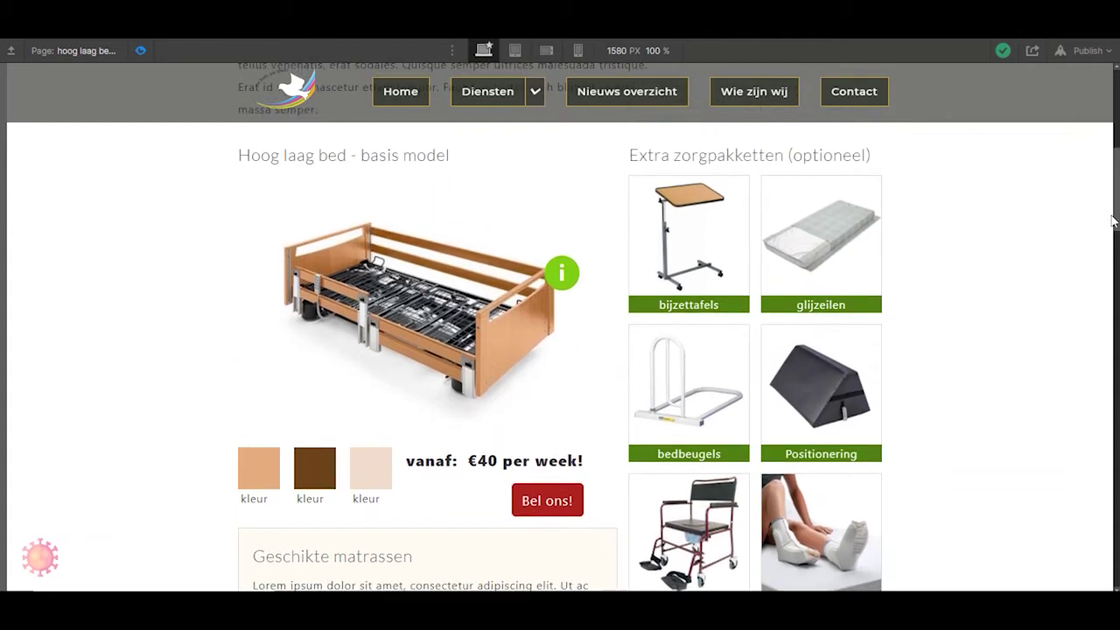
{"action": "scroll", "coordinate": [1111, 217], "scroll_direction": "down", "scroll_amount": 1}
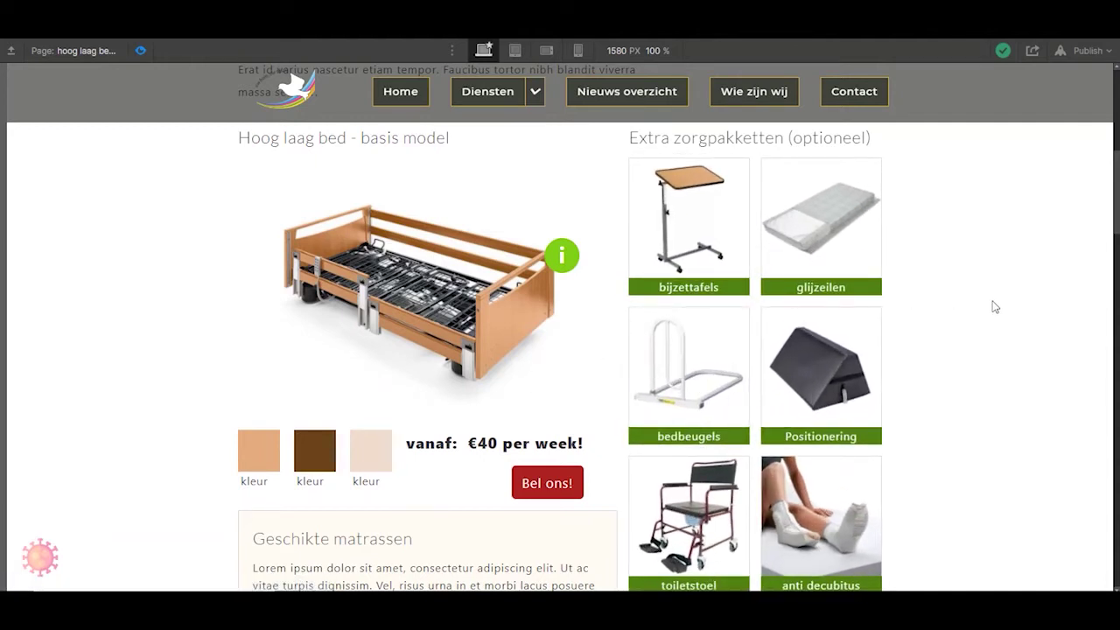
{"action": "scroll", "coordinate": [569, 157], "scroll_direction": "down", "scroll_amount": 3}
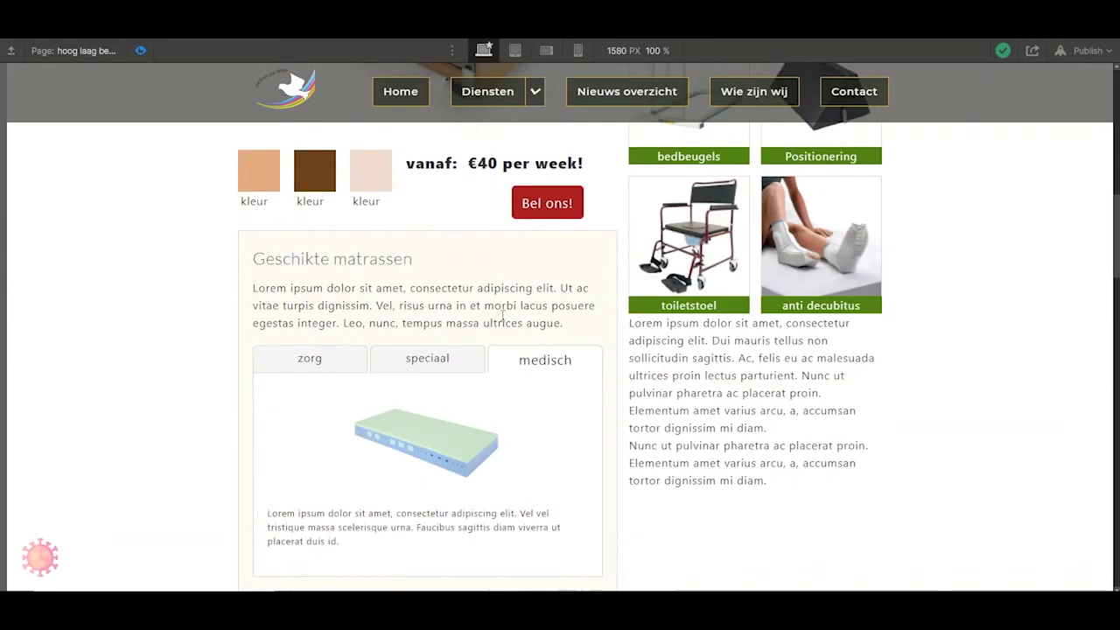
{"action": "scroll", "coordinate": [510, 362], "scroll_direction": "up", "scroll_amount": 8}
{"action": "scroll", "coordinate": [510, 362], "scroll_direction": "down", "scroll_amount": 6}
{"action": "scroll", "coordinate": [509, 362], "scroll_direction": "up", "scroll_amount": 3}
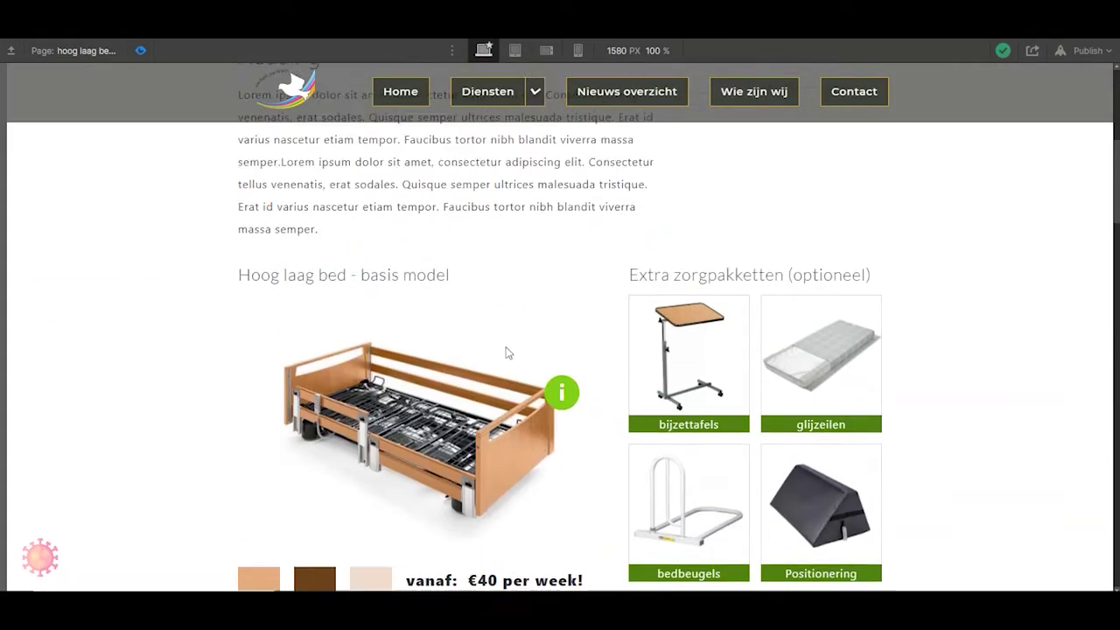
{"action": "scroll", "coordinate": [507, 351], "scroll_direction": "down", "scroll_amount": 2}
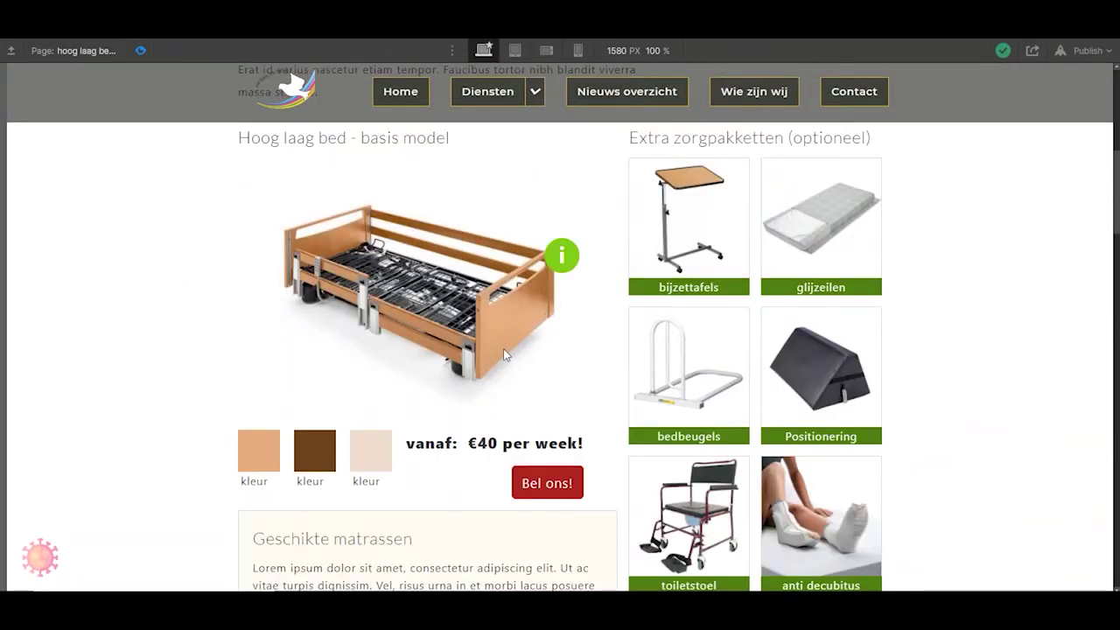
{"action": "left_click", "coordinate": [142, 52]}
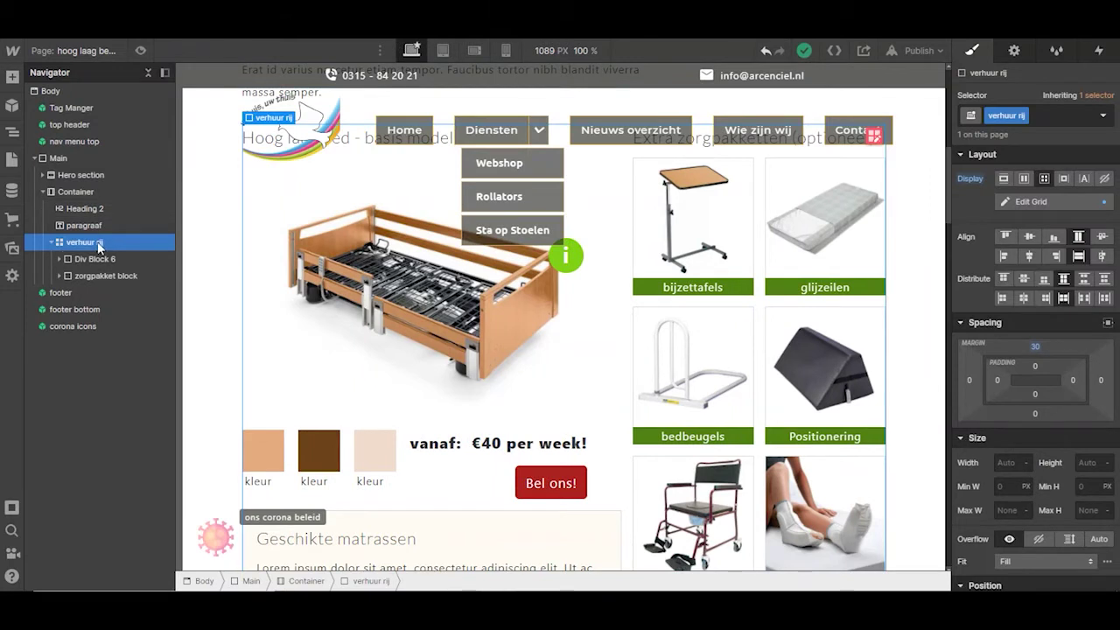
{"action": "scroll", "coordinate": [597, 274], "scroll_direction": "up", "scroll_amount": 2}
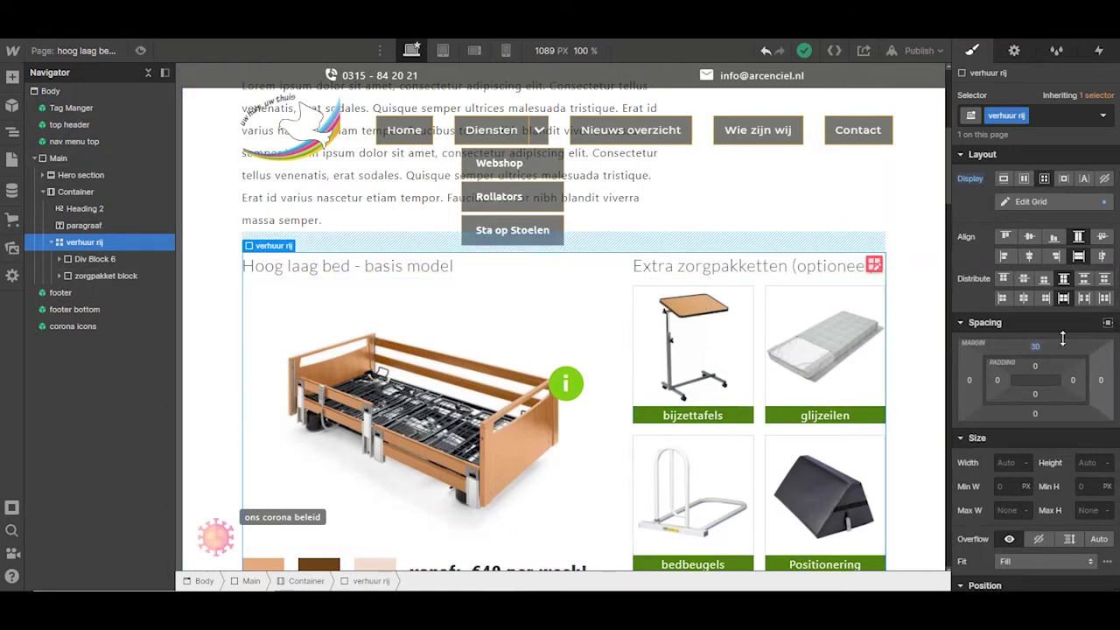
{"action": "scroll", "coordinate": [1062, 339], "scroll_direction": "down", "scroll_amount": 3}
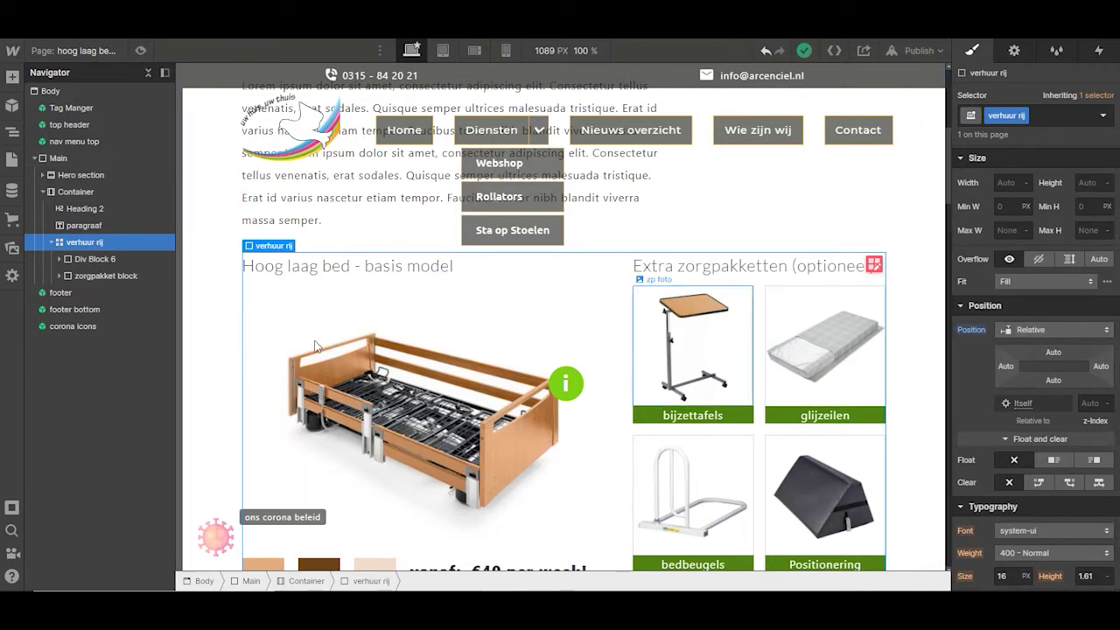
{"action": "left_click", "coordinate": [97, 260]}
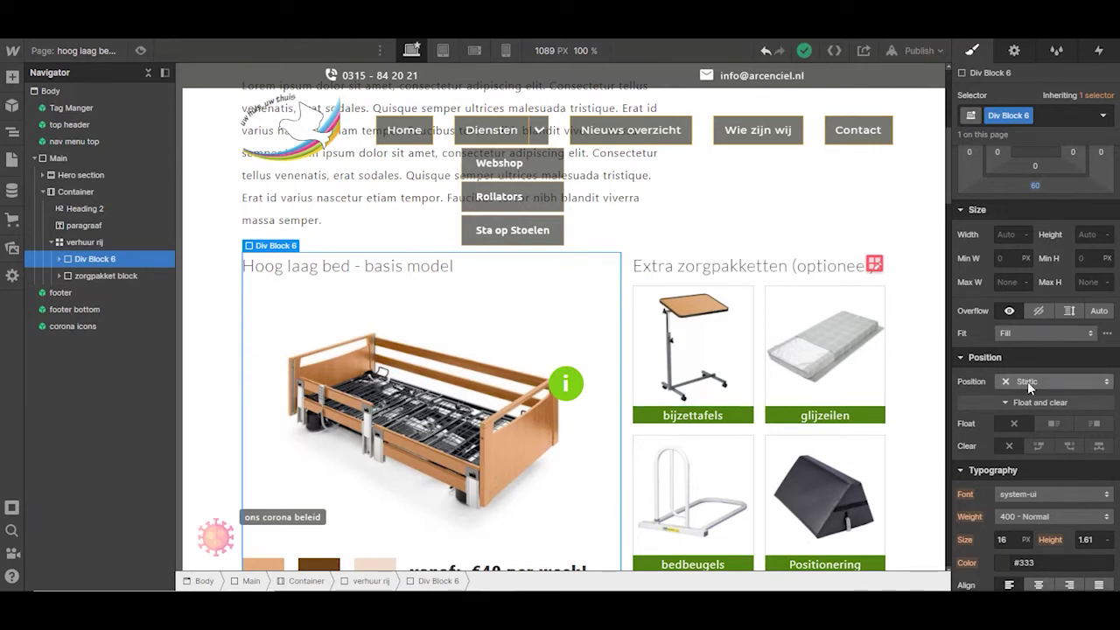
{"action": "left_click", "coordinate": [134, 277]}
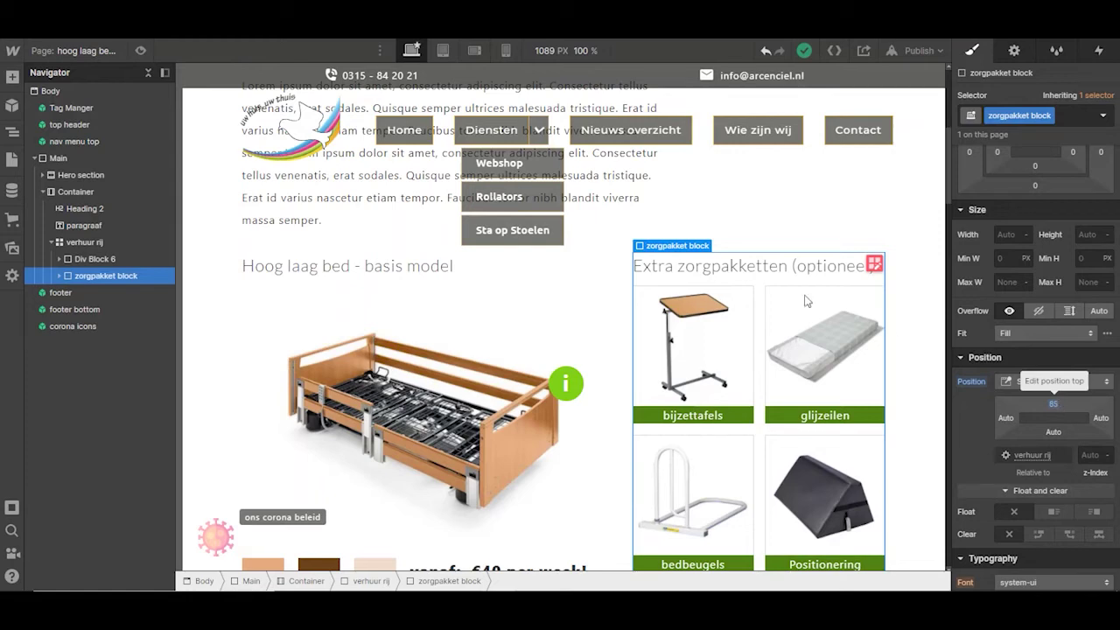
{"action": "left_click", "coordinate": [140, 51]}
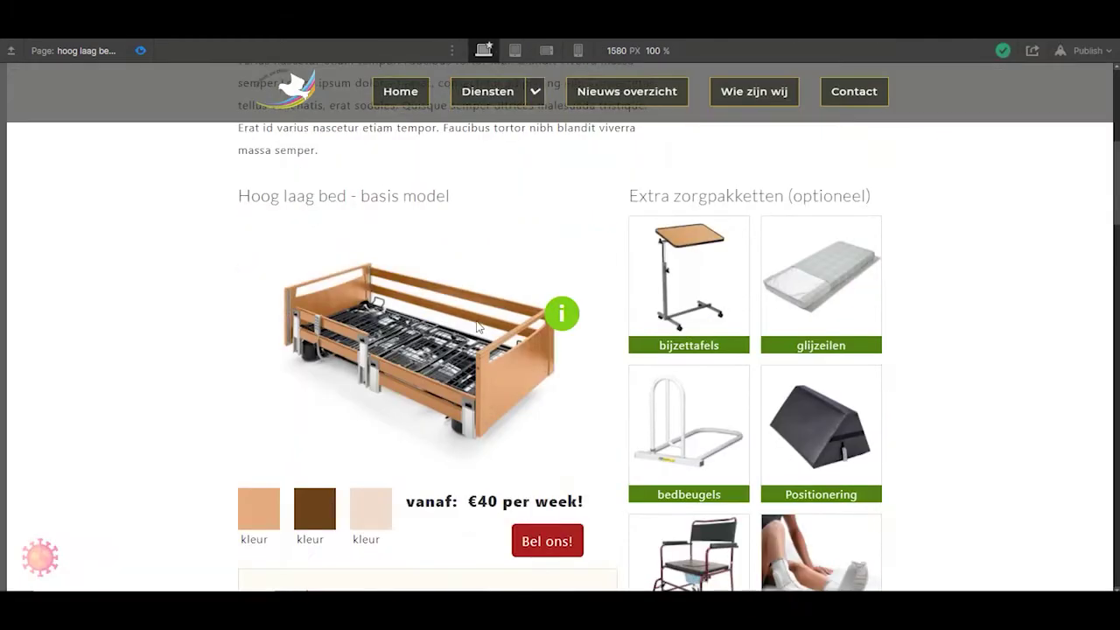
{"action": "scroll", "coordinate": [476, 326], "scroll_direction": "down", "scroll_amount": 20}
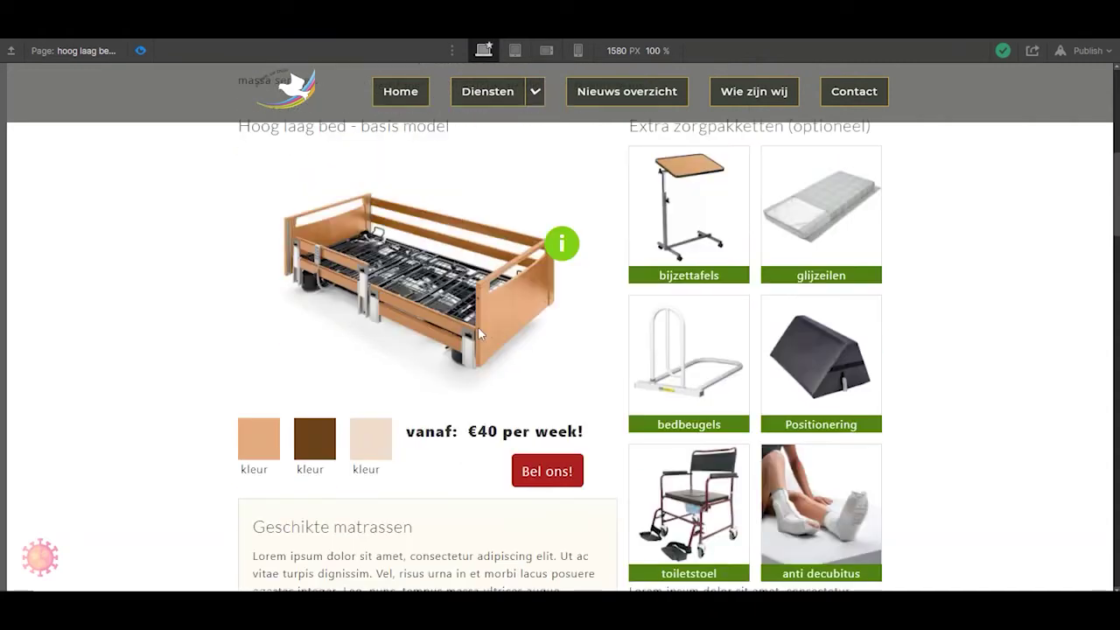
{"action": "scroll", "coordinate": [479, 332], "scroll_direction": "up", "scroll_amount": 1}
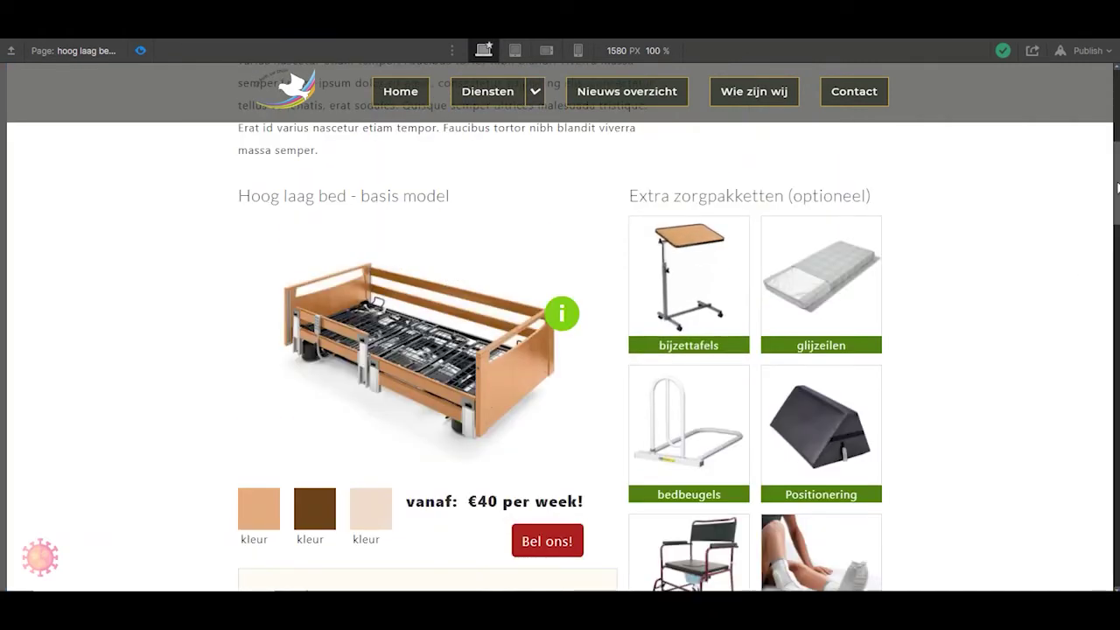
{"action": "left_click_drag", "start_coordinate": [1117, 186], "coordinate": [1117, 191]}
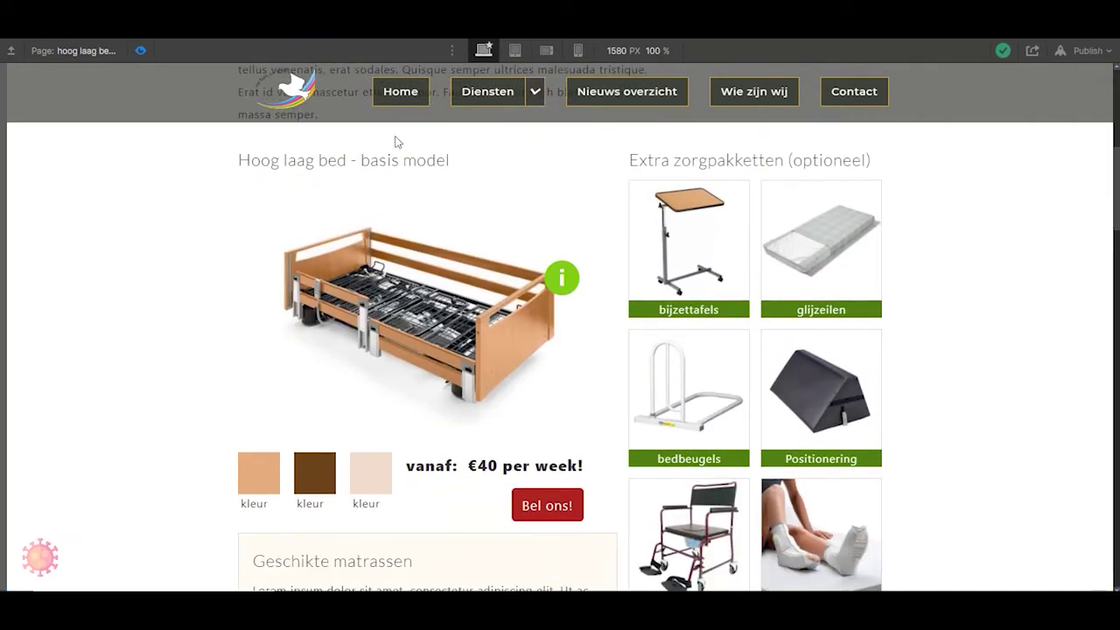
- Leave preview and set the verhuur rij grid's Align to Align Items: Start instead of Stretch
{"action": "left_click", "coordinate": [141, 51]}
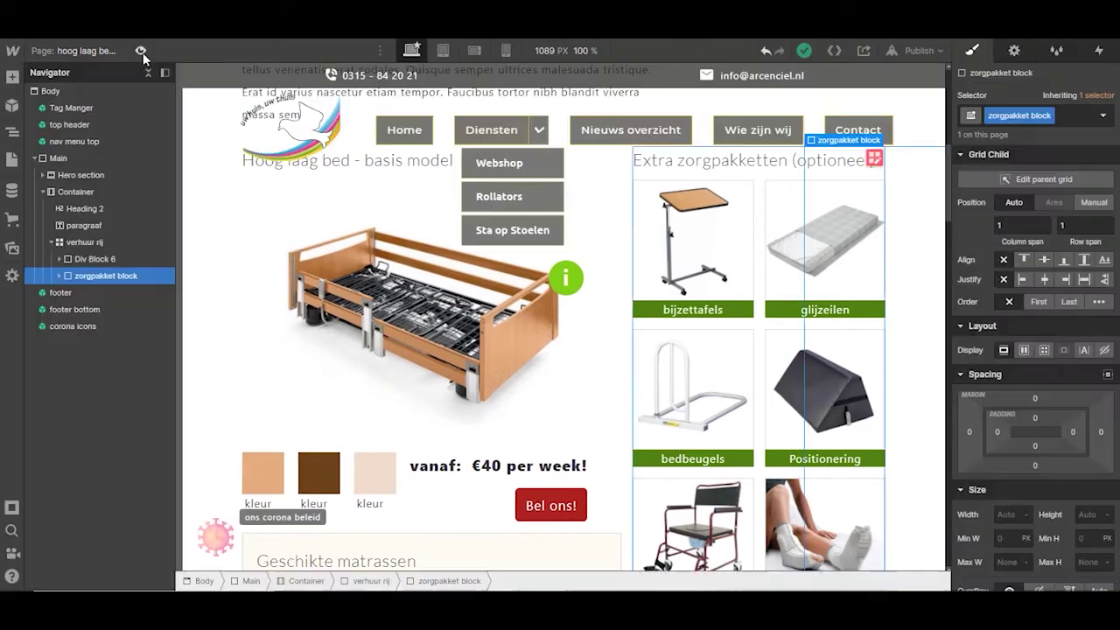
{"action": "left_click", "coordinate": [128, 238]}
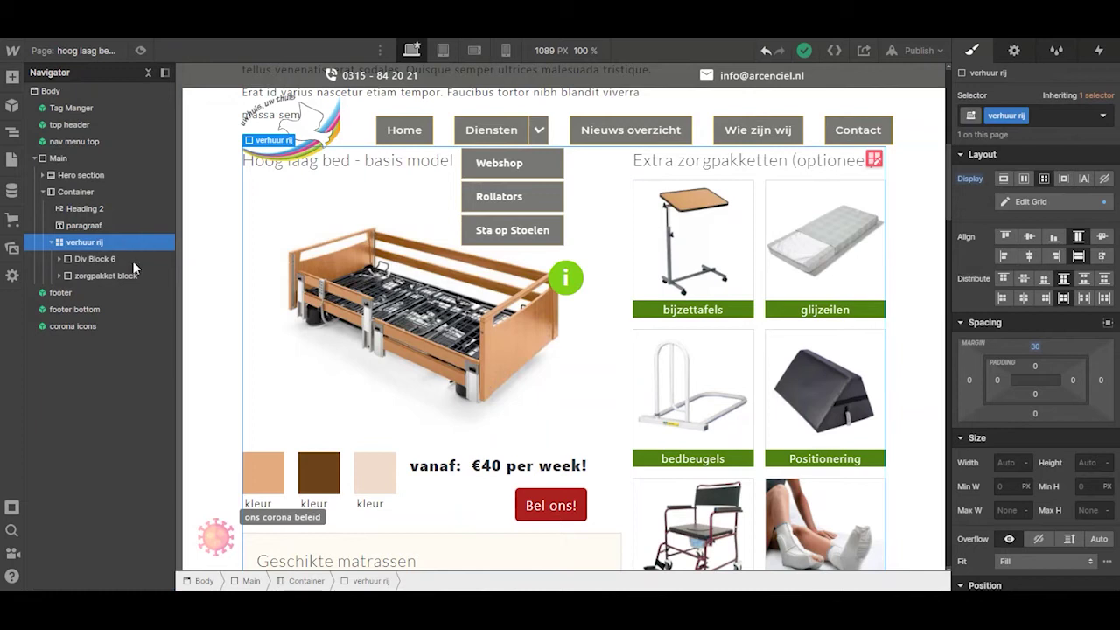
{"action": "left_click", "coordinate": [106, 275]}
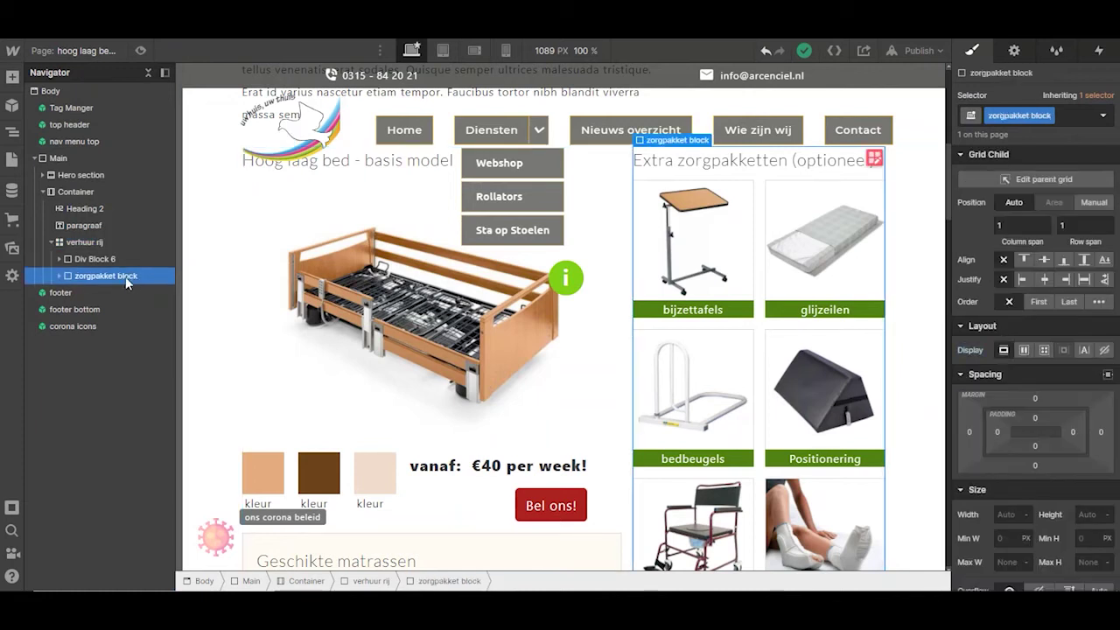
{"action": "scroll", "coordinate": [1032, 379], "scroll_direction": "down", "scroll_amount": 5}
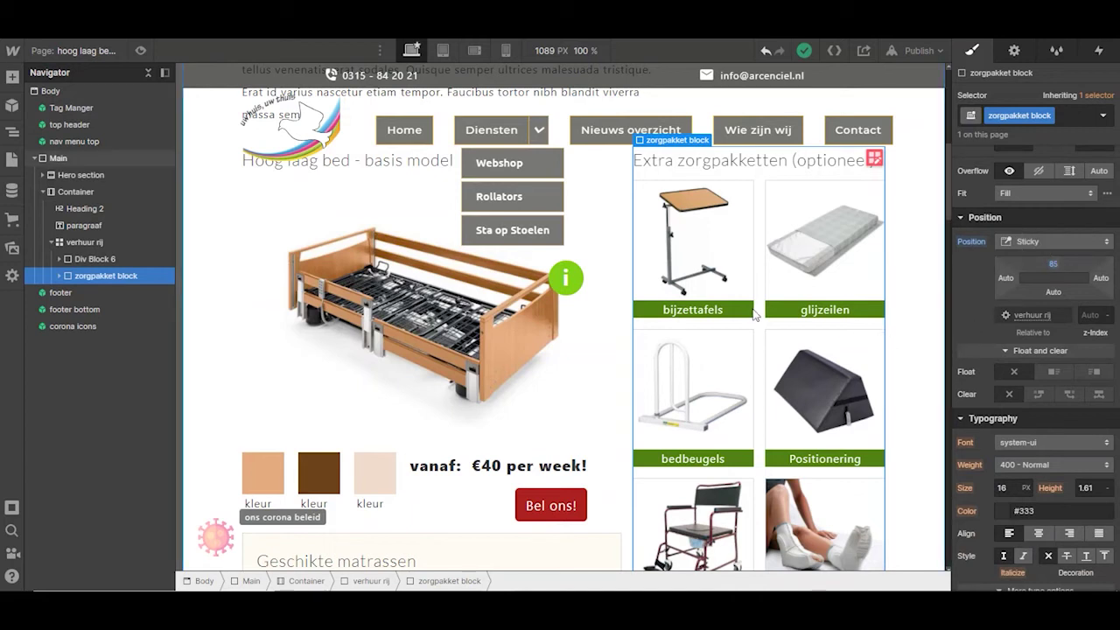
{"action": "scroll", "coordinate": [203, 350], "scroll_direction": "up", "scroll_amount": 1}
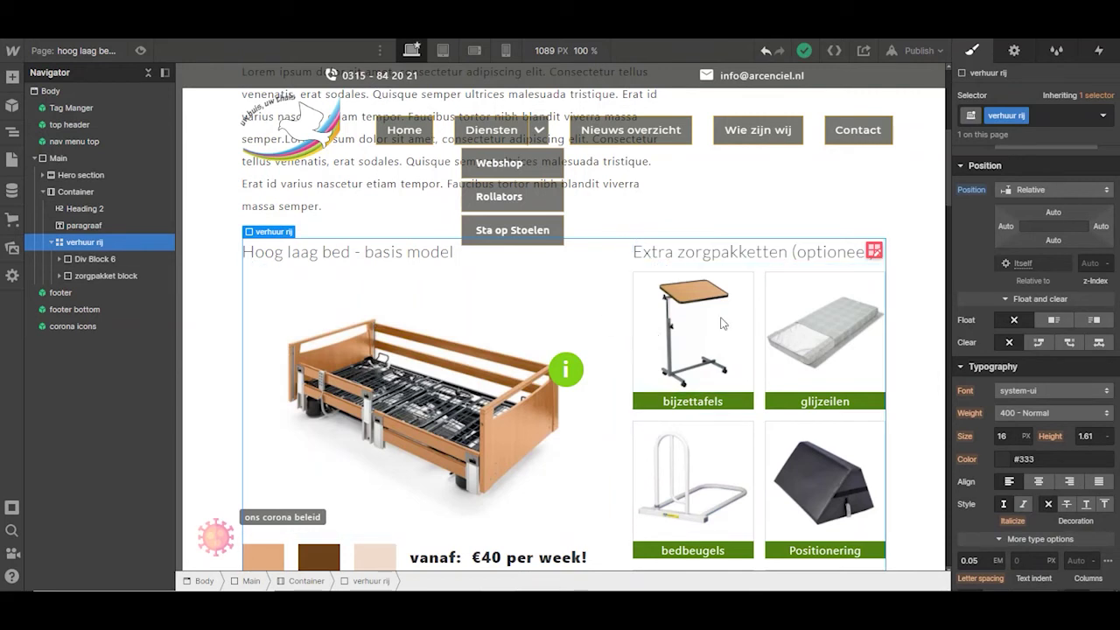
{"action": "scroll", "coordinate": [954, 275], "scroll_direction": "up", "scroll_amount": 5}
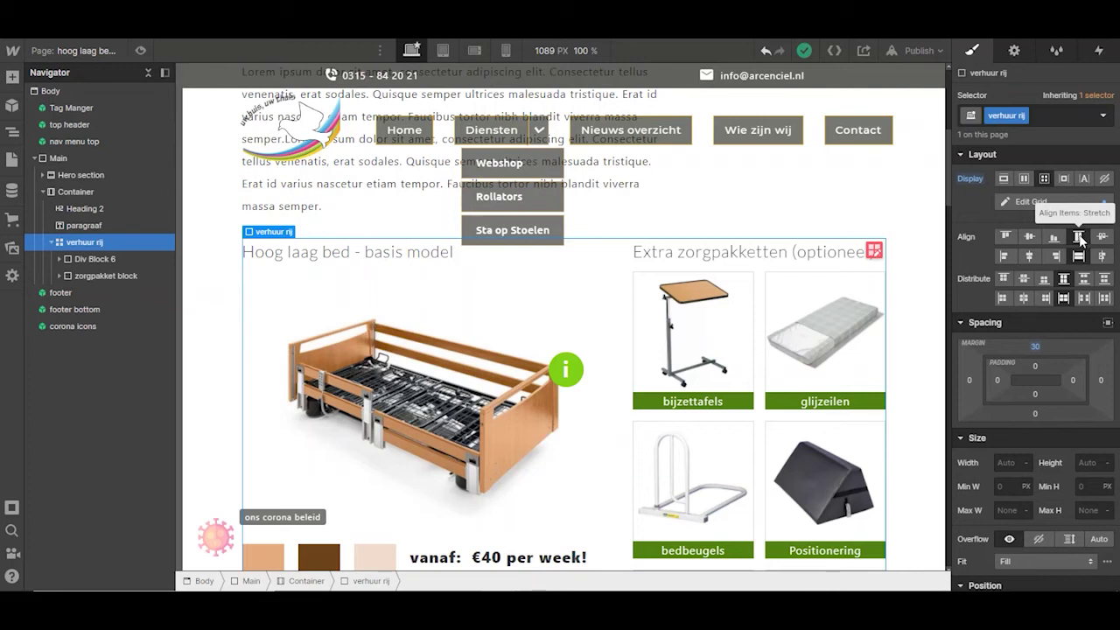
{"action": "left_click", "coordinate": [1005, 237]}
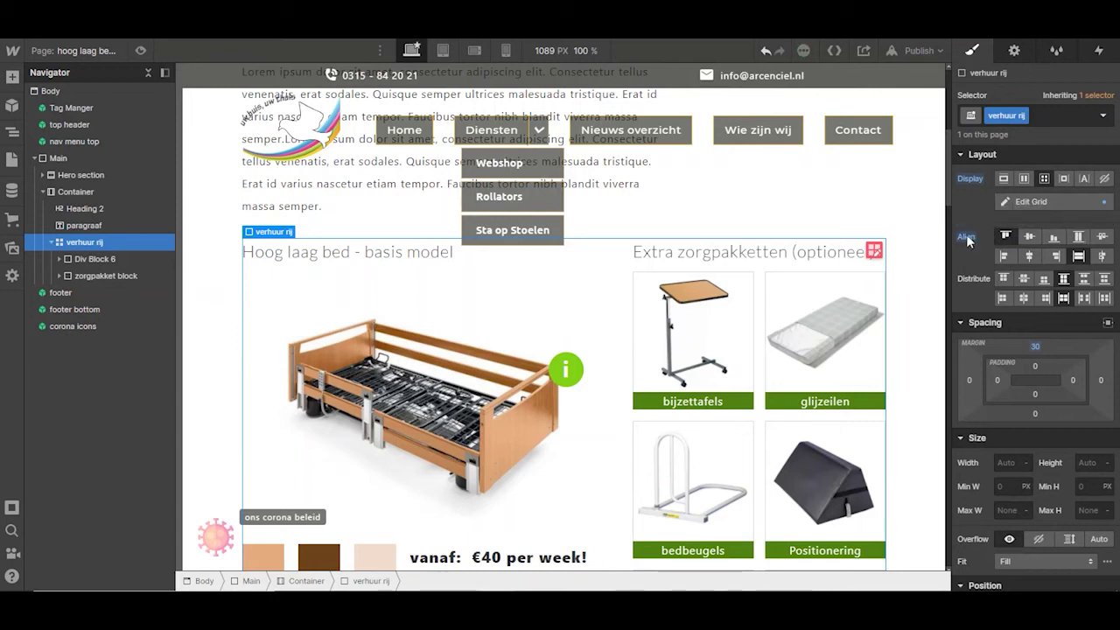
{"action": "left_click", "coordinate": [140, 51]}
{"action": "scroll", "coordinate": [230, 217], "scroll_direction": "down", "scroll_amount": 10}
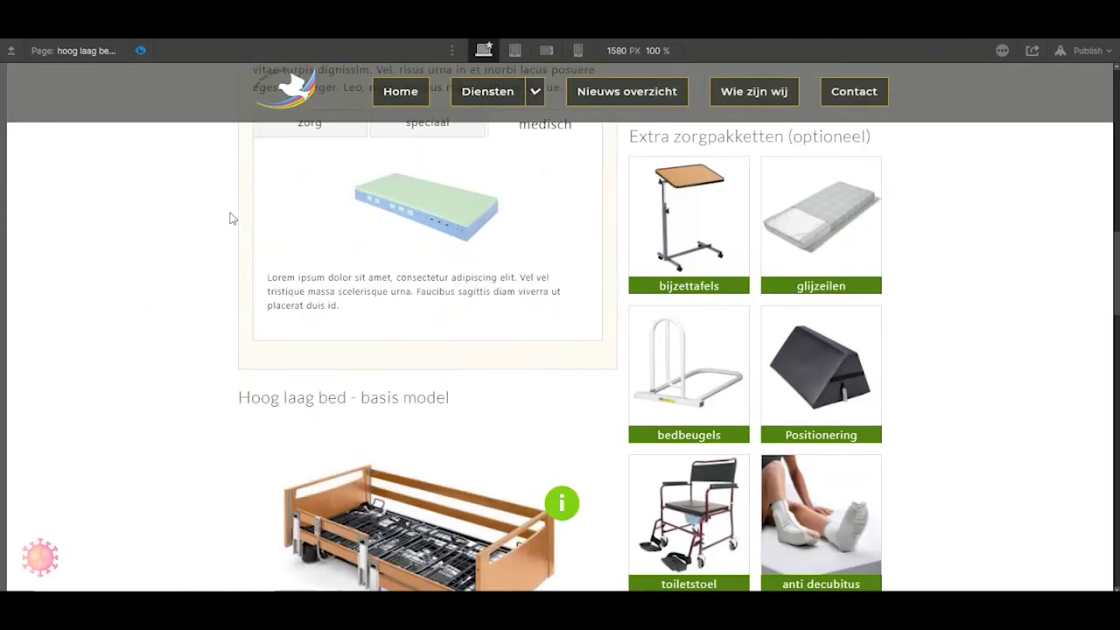
{"action": "scroll", "coordinate": [233, 223], "scroll_direction": "up", "scroll_amount": 5}
{"action": "scroll", "coordinate": [364, 282], "scroll_direction": "down", "scroll_amount": 7}
{"action": "scroll", "coordinate": [366, 281], "scroll_direction": "up", "scroll_amount": 3}
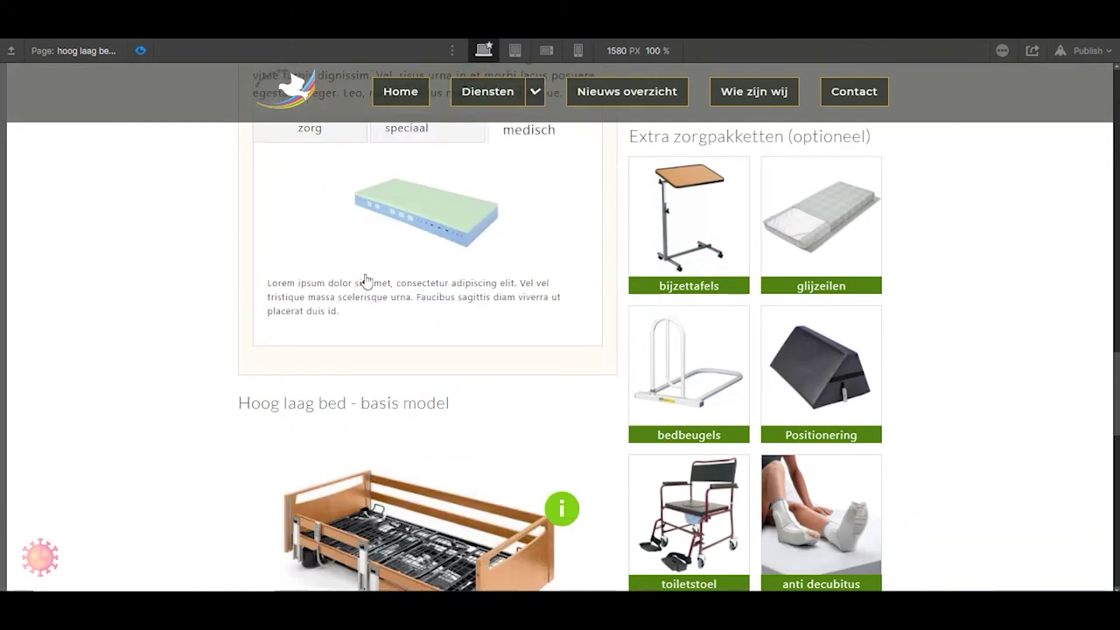
{"action": "scroll", "coordinate": [354, 267], "scroll_direction": "up", "scroll_amount": 3}
{"action": "scroll", "coordinate": [344, 257], "scroll_direction": "down", "scroll_amount": 3}
{"action": "scroll", "coordinate": [345, 257], "scroll_direction": "up", "scroll_amount": 3}
{"action": "scroll", "coordinate": [340, 245], "scroll_direction": "up", "scroll_amount": 5}
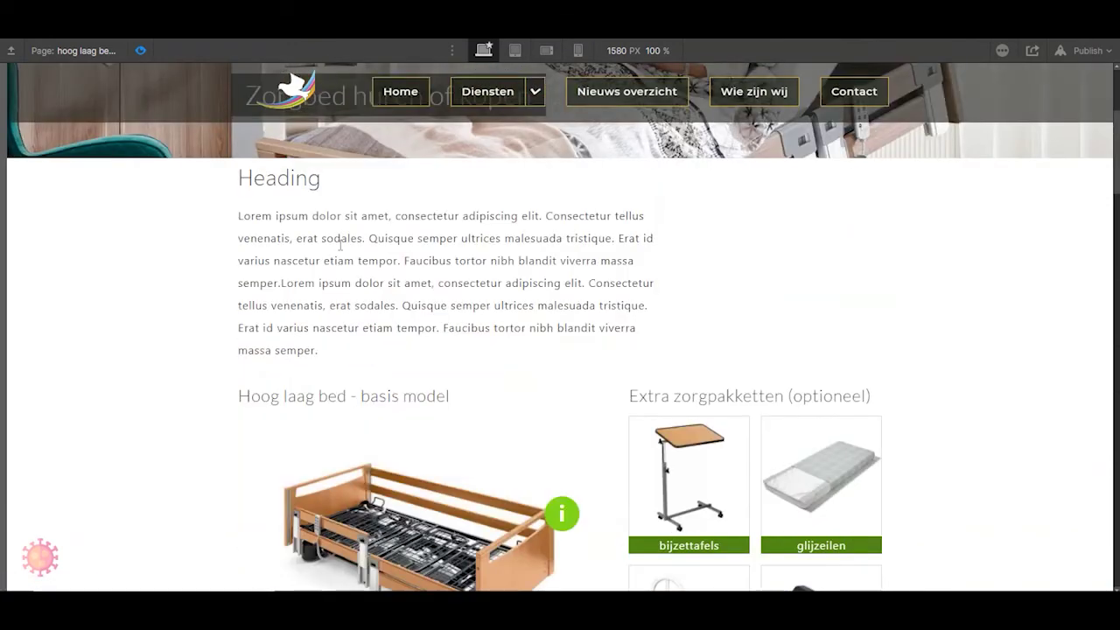
{"action": "scroll", "coordinate": [340, 245], "scroll_direction": "up", "scroll_amount": 3}
{"action": "scroll", "coordinate": [194, 129], "scroll_direction": "down", "scroll_amount": 4}
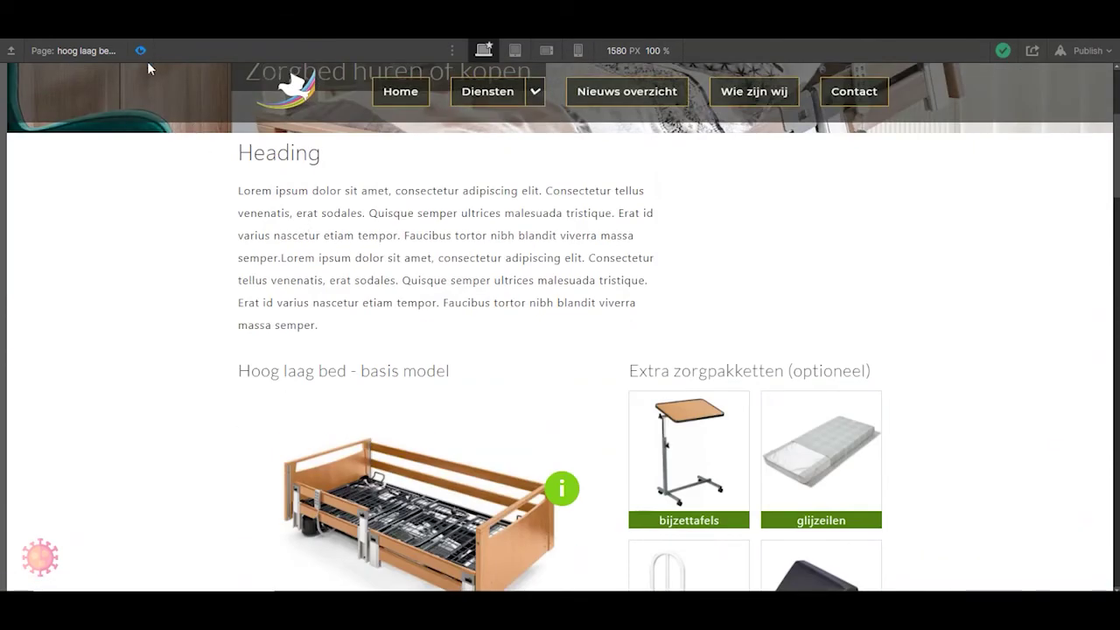
{"action": "key", "text": "ctrl+shift+p"}
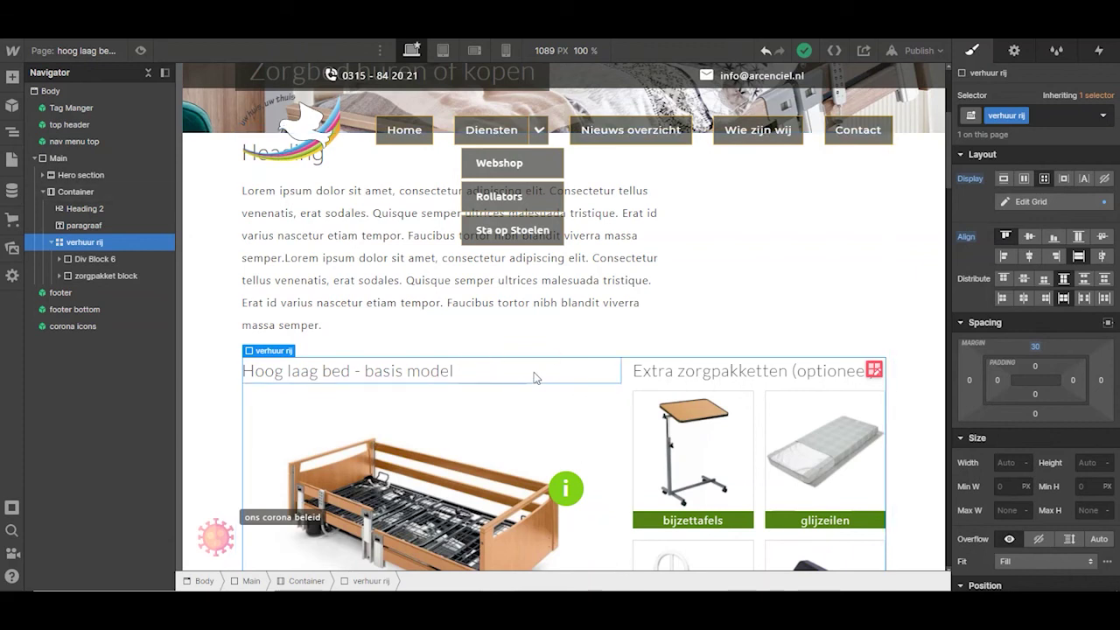
- Scroll the canvas down to the verhuur rij product section with the care-package tiles
{"action": "scroll", "coordinate": [540, 380], "scroll_direction": "down", "scroll_amount": 3}
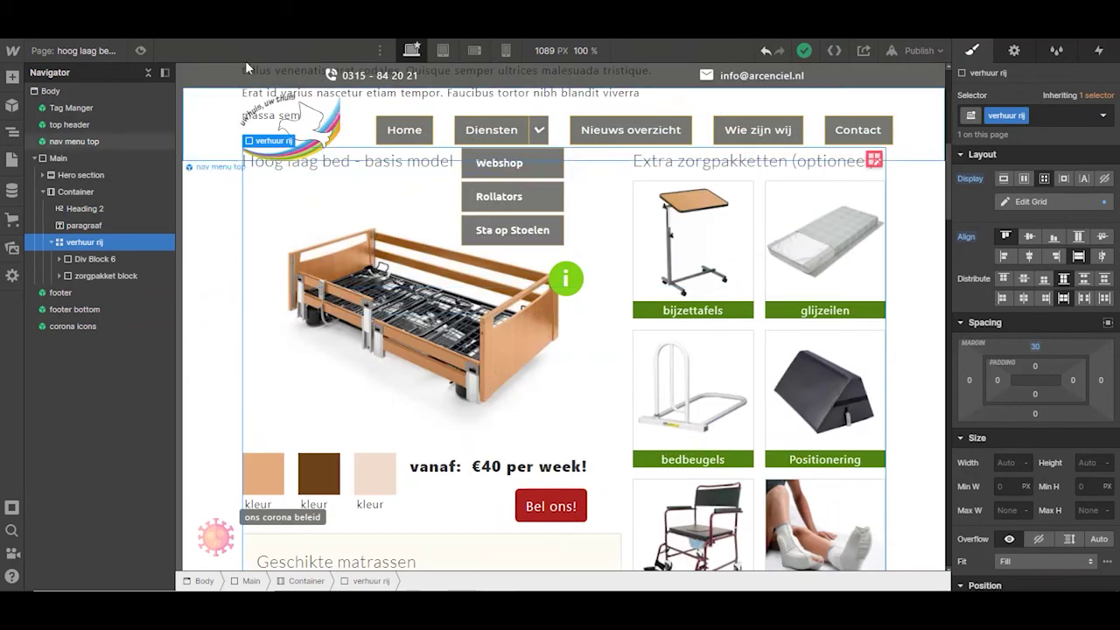
{"action": "left_click", "coordinate": [141, 51]}
{"action": "scroll", "coordinate": [565, 258], "scroll_direction": "down", "scroll_amount": 5}
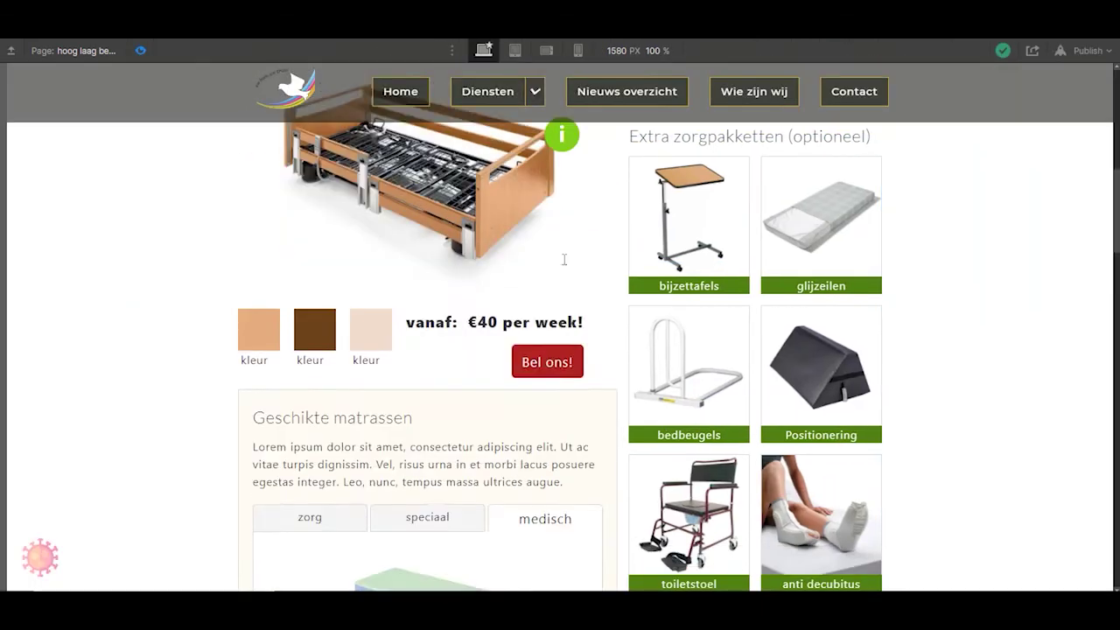
{"action": "scroll", "coordinate": [565, 262], "scroll_direction": "up", "scroll_amount": 3}
{"action": "scroll", "coordinate": [564, 270], "scroll_direction": "down", "scroll_amount": 4}
{"action": "scroll", "coordinate": [564, 269], "scroll_direction": "up", "scroll_amount": 10}
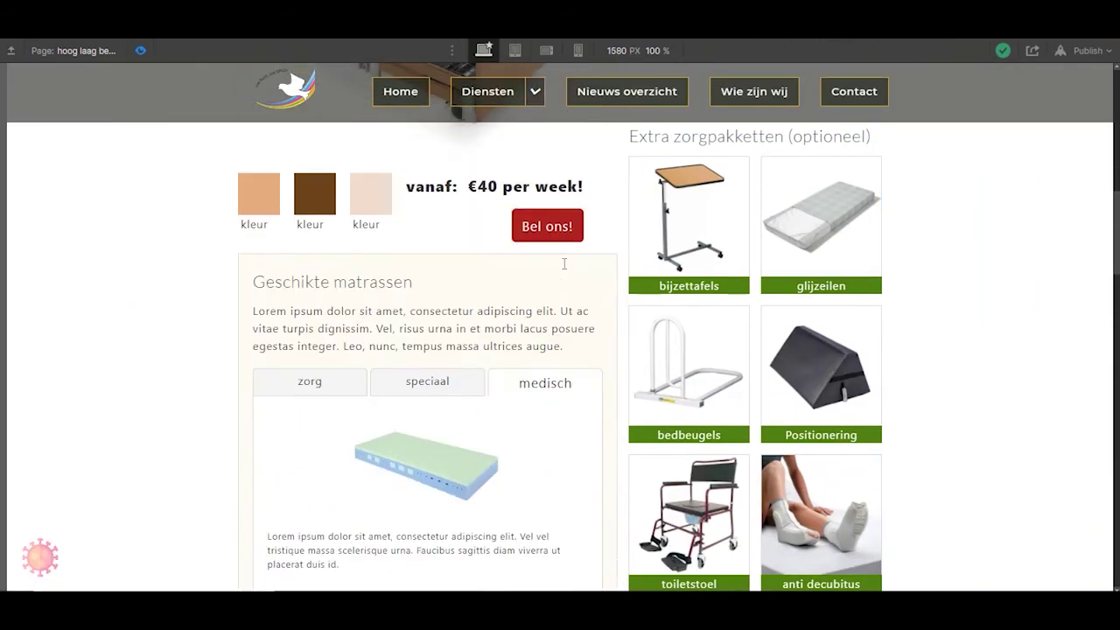
{"action": "scroll", "coordinate": [565, 269], "scroll_direction": "down", "scroll_amount": 6}
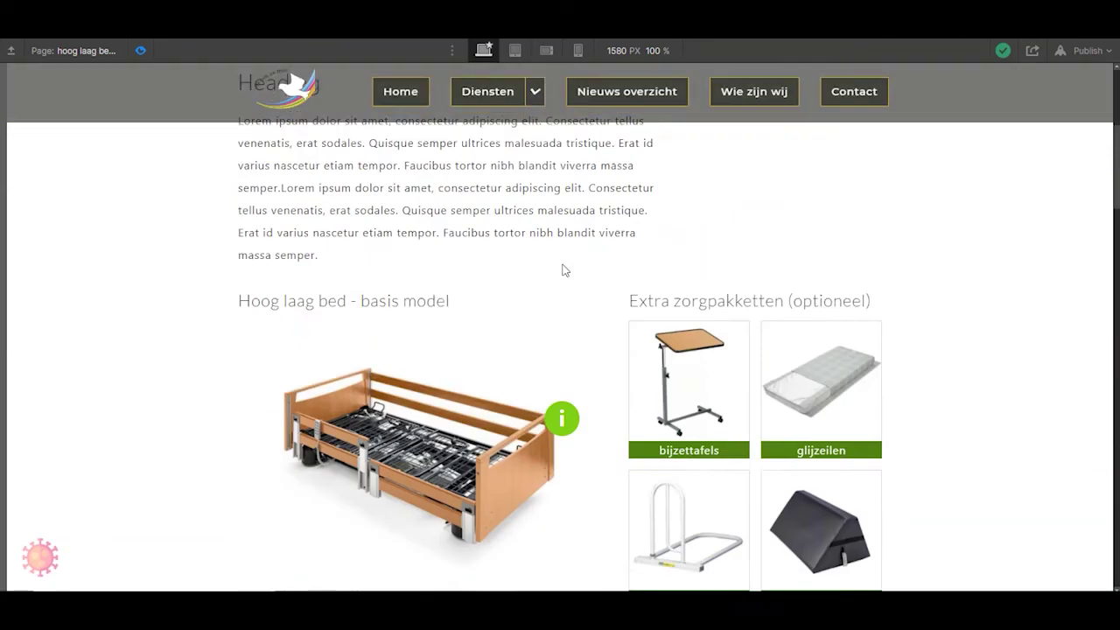